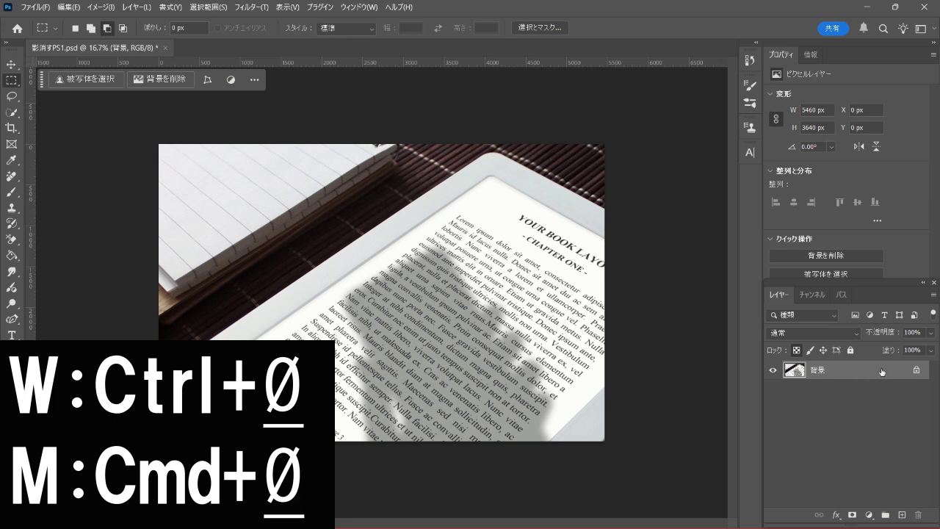
Fit the whole e-reader photo of 影消すPS1.psd to the window with Ctrl+0.
{"action": "key", "text": "ctrl+0"}
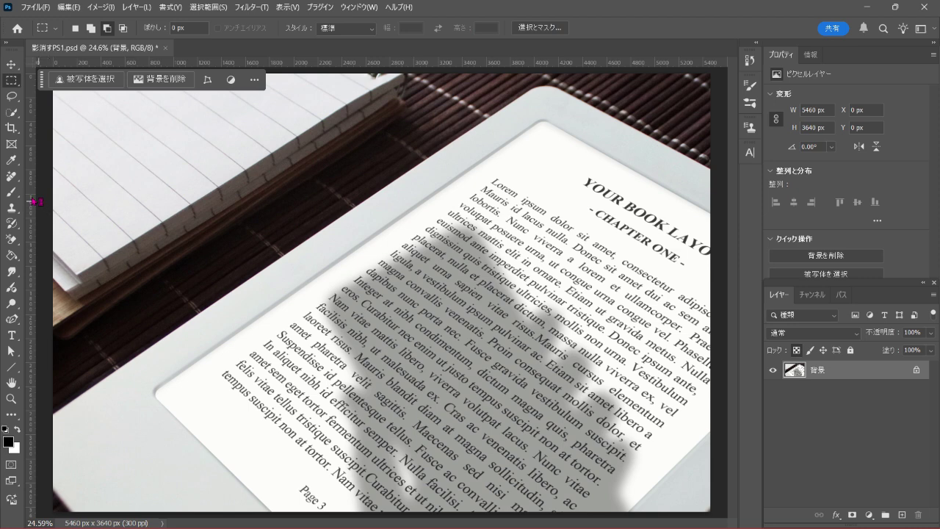
Select the standard Brush tool with the Hard Round 150 px preset.
{"action": "left_click", "coordinate": [11, 191]}
{"action": "right_click", "coordinate": [12, 191]}
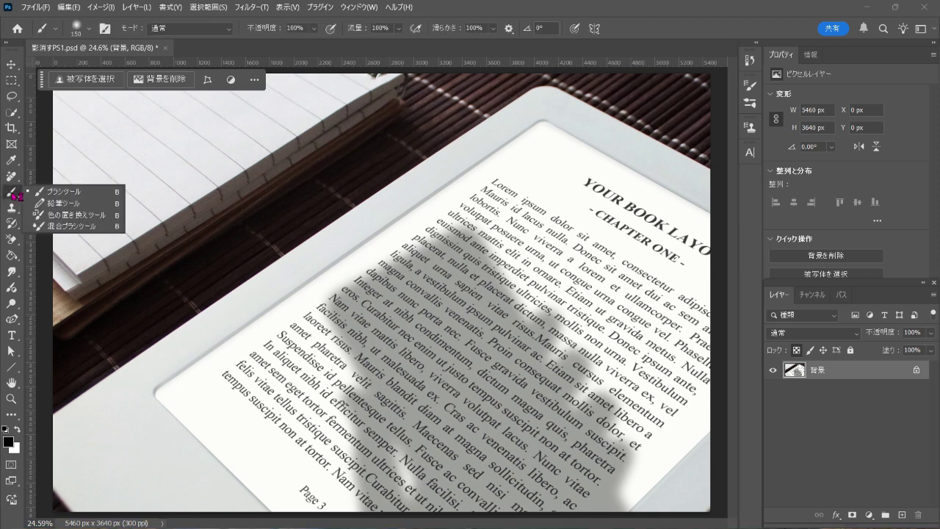
{"action": "left_click", "coordinate": [94, 194]}
{"action": "left_click", "coordinate": [89, 28]}
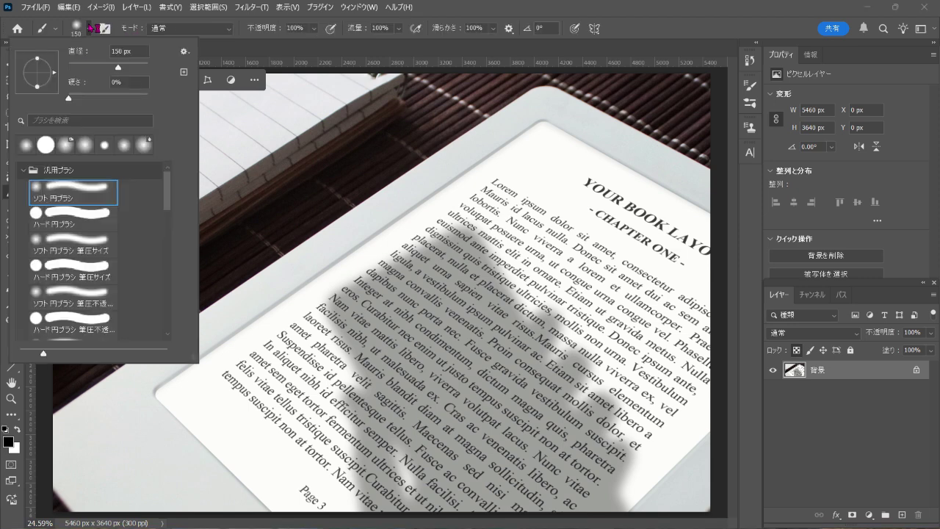
{"action": "left_click", "coordinate": [67, 215]}
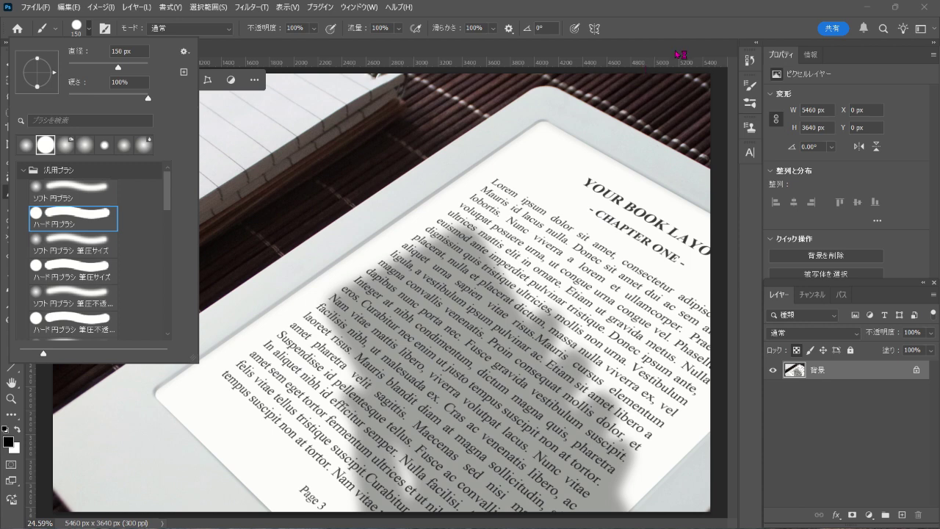
{"action": "left_click", "coordinate": [668, 32]}
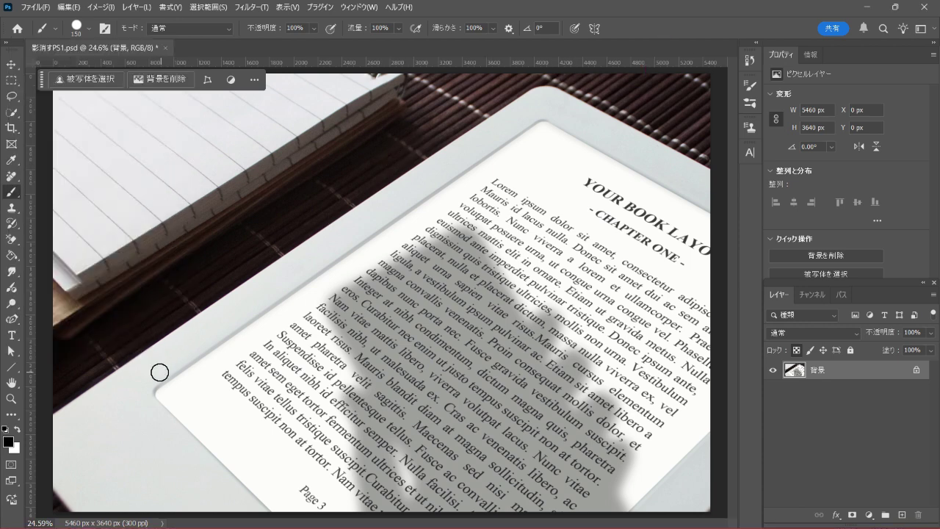
In Quick Mask mode, paint a red outline fully around the hand shadow.
{"action": "left_click", "coordinate": [13, 465]}
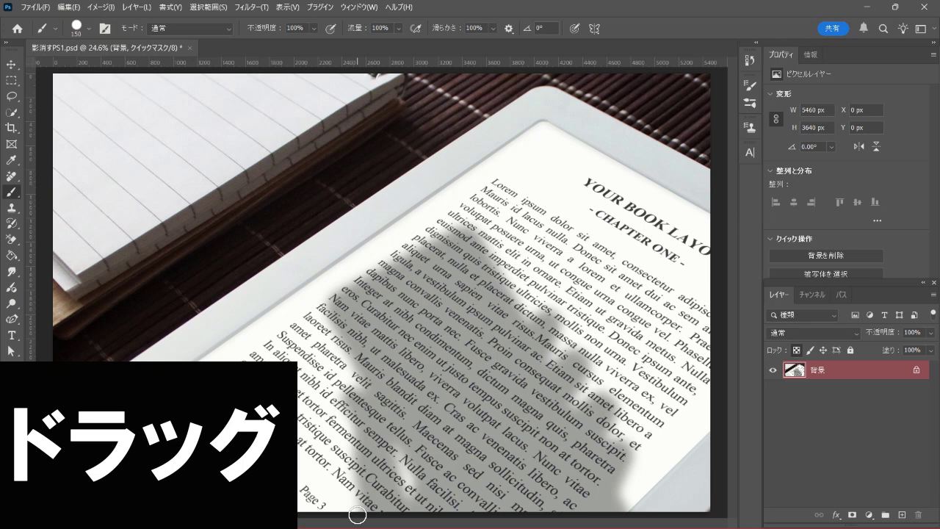
{"action": "mouse_move", "coordinate": [356, 498]}
{"action": "left_mouse_down"}
{"action": "mouse_move", "coordinate": [346, 386]}
{"action": "mouse_move", "coordinate": [393, 270]}
{"action": "mouse_move", "coordinate": [468, 226]}
{"action": "mouse_move", "coordinate": [521, 301]}
{"action": "mouse_move", "coordinate": [558, 318]}
{"action": "mouse_move", "coordinate": [553, 349]}
{"action": "mouse_move", "coordinate": [596, 362]}
{"action": "mouse_move", "coordinate": [584, 378]}
{"action": "mouse_move", "coordinate": [621, 412]}
{"action": "mouse_move", "coordinate": [629, 520]}
{"action": "left_mouse_up"}
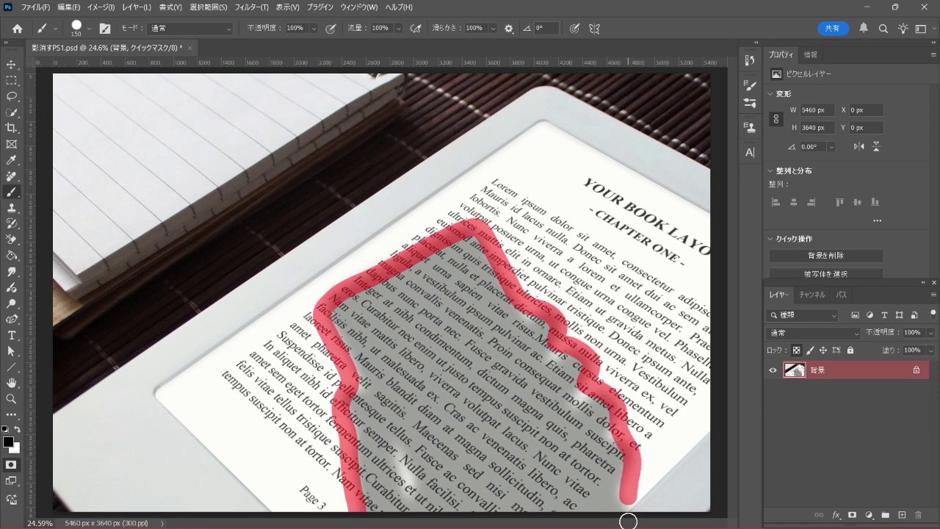
{"action": "left_click_drag", "start_coordinate": [560, 522], "coordinate": [357, 519]}
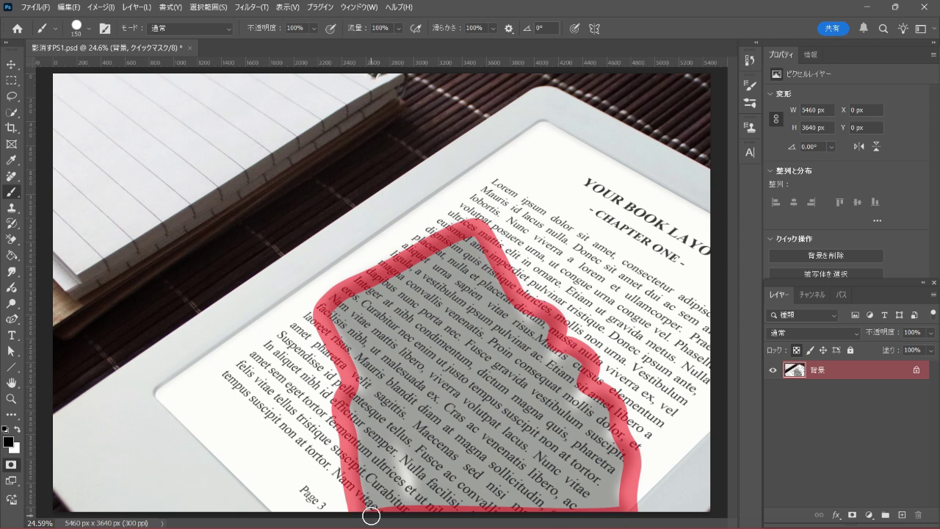
Paint-bucket fill the inside of the red outline, then exit Quick Mask to a selection.
{"action": "left_click", "coordinate": [15, 255]}
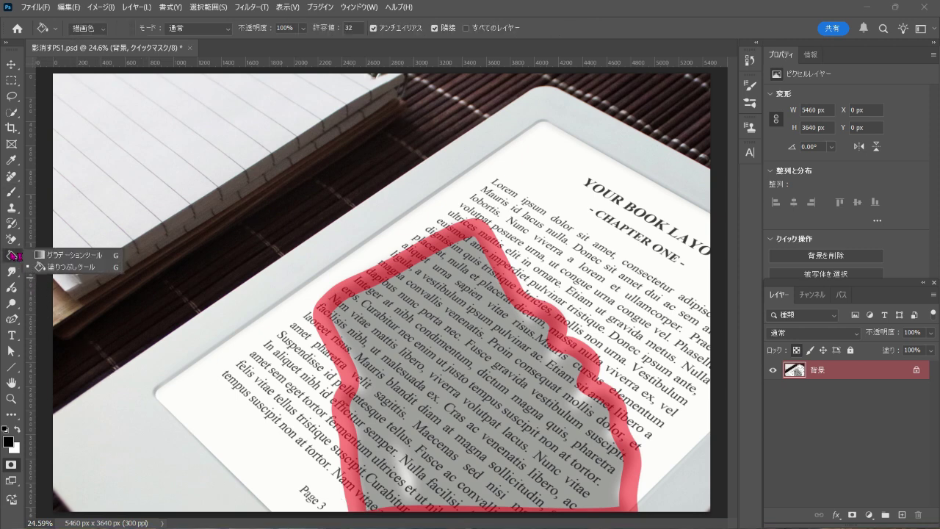
{"action": "left_click", "coordinate": [90, 269]}
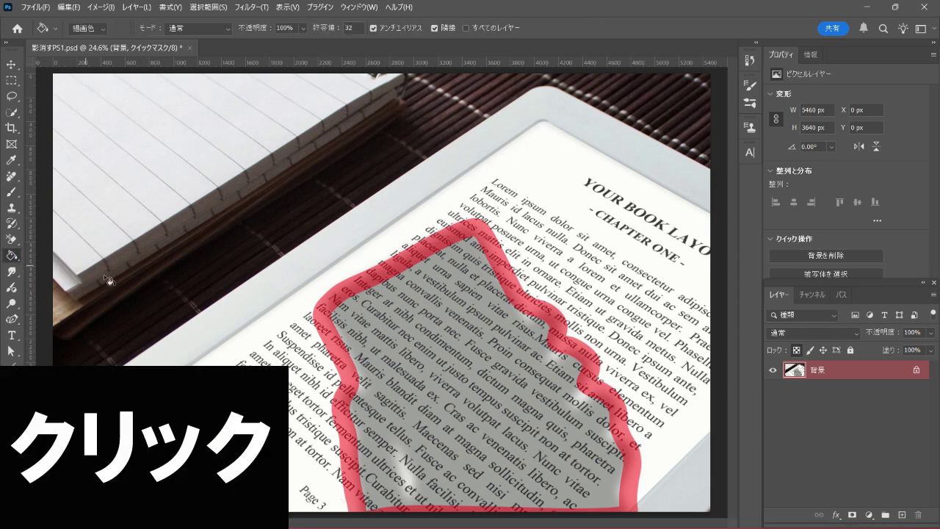
{"action": "left_click", "coordinate": [442, 334]}
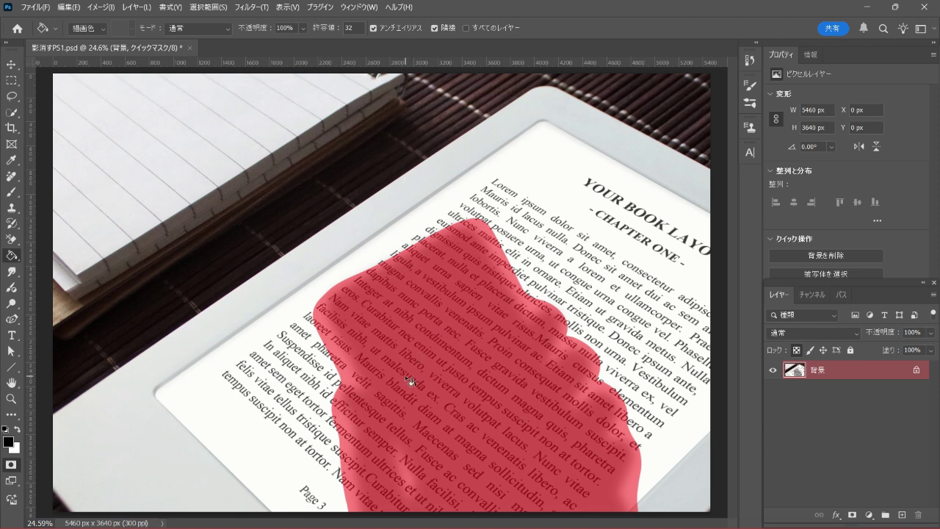
{"action": "left_click", "coordinate": [11, 464]}
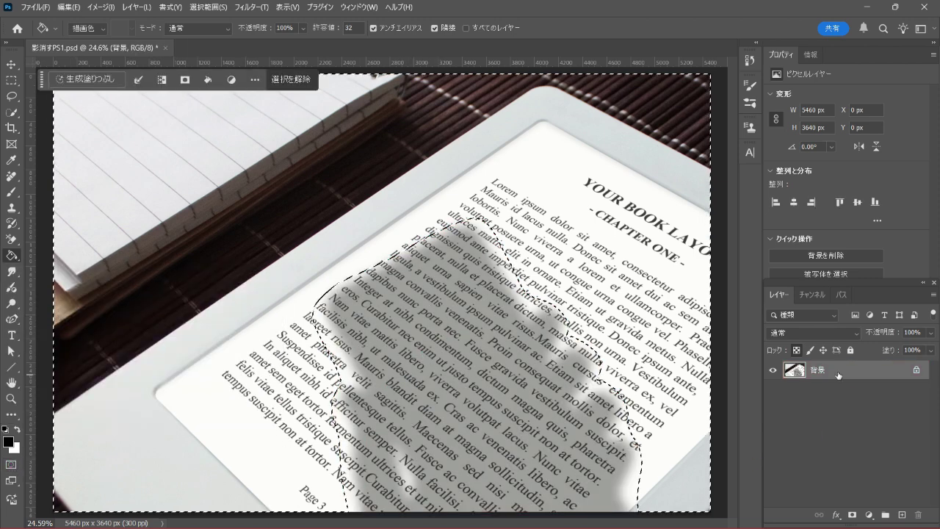
Invert the selection and generate a Generative Fill over the shadow area.
{"action": "key", "text": "ctrl+shift+i"}
{"action": "key", "text": "ctrl+shift+i"}
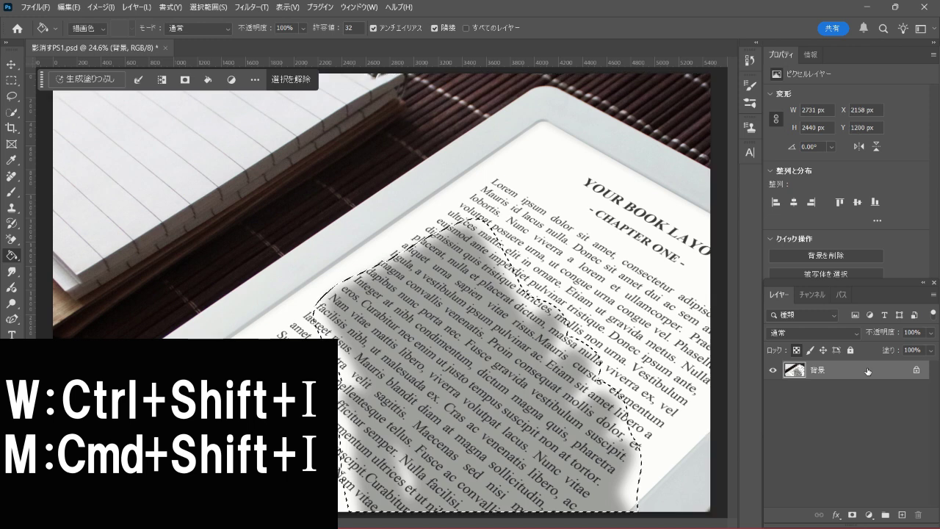
{"action": "left_click", "coordinate": [92, 81]}
{"action": "left_click", "coordinate": [376, 81]}
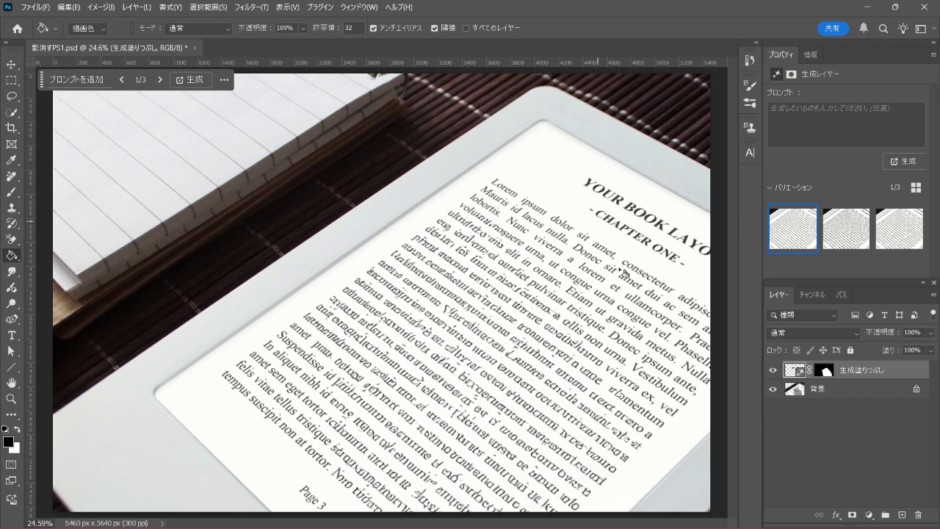
Compare the three generated variations up close and toggle the fill layer's visibility.
{"action": "left_click", "coordinate": [848, 238]}
{"action": "left_click", "coordinate": [902, 235]}
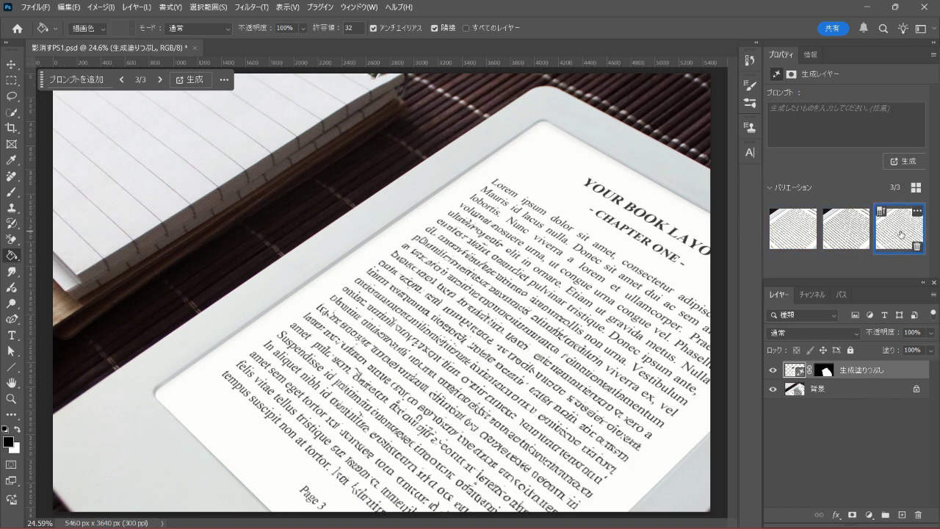
{"action": "left_click", "coordinate": [792, 235]}
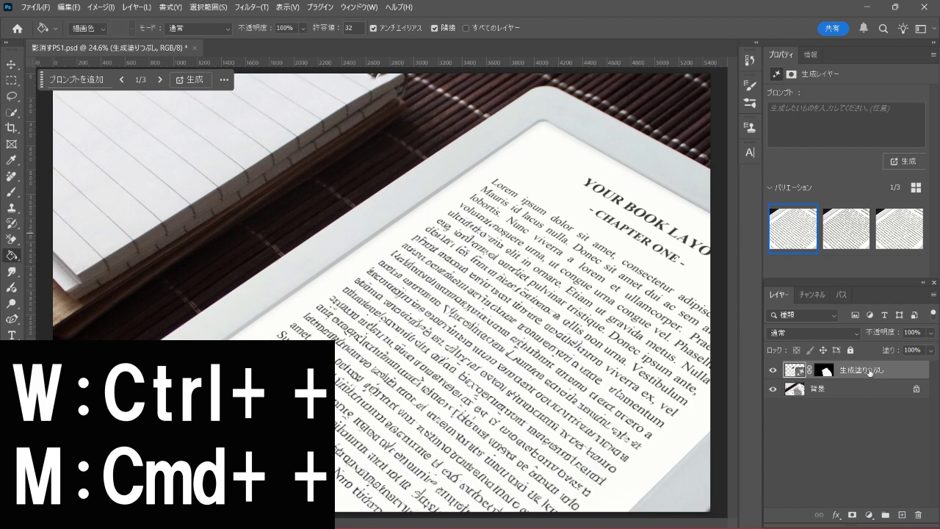
{"action": "key", "text": "ctrl+plus"}
{"action": "key", "text": "ctrl+plus"}
{"action": "key", "text": "ctrl+plus"}
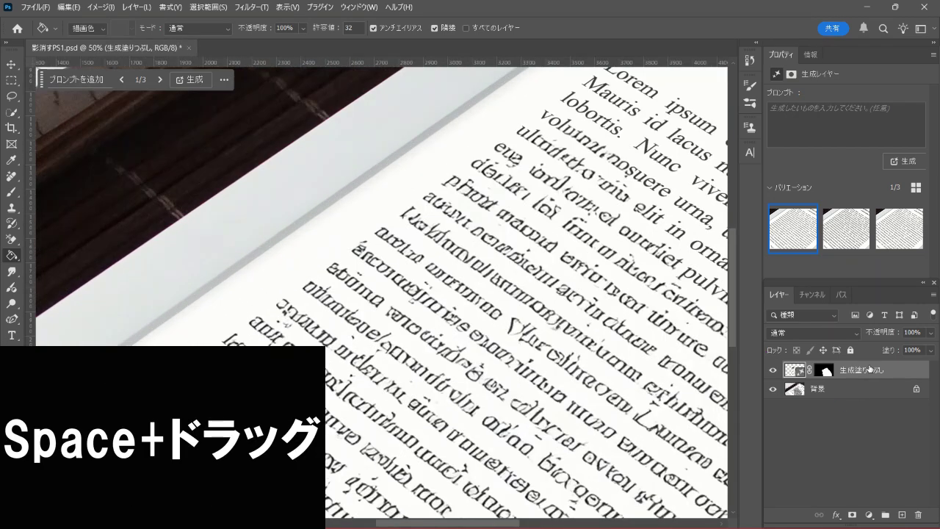
{"action": "left_click_drag", "start_coordinate": [641, 377], "coordinate": [473, 291]}
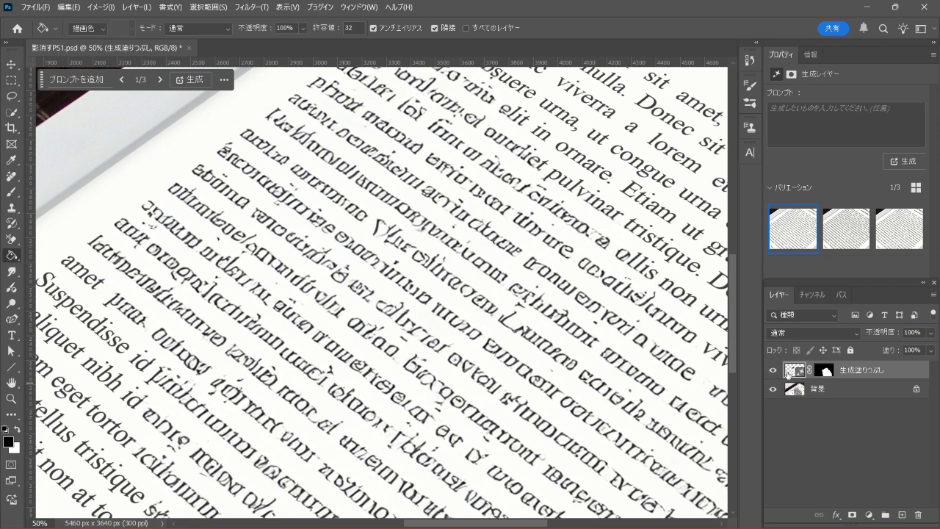
{"action": "left_click", "coordinate": [773, 372]}
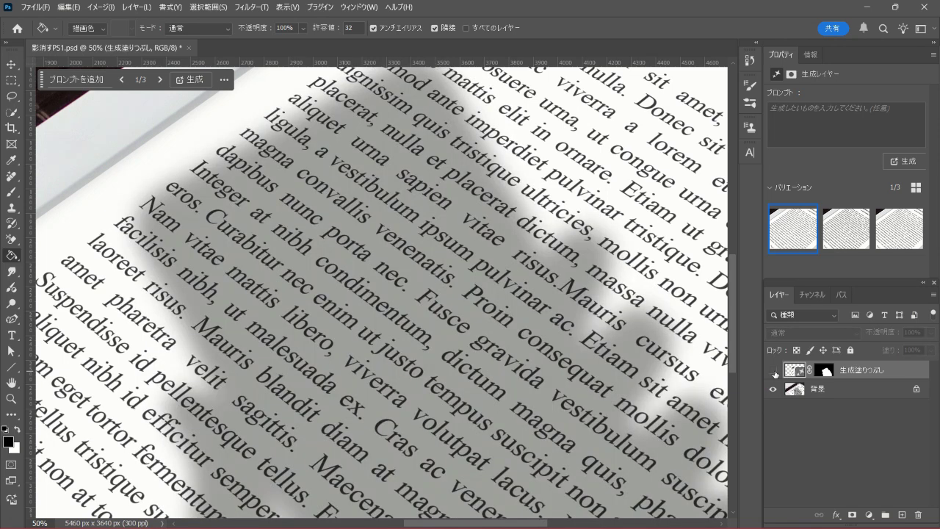
{"action": "left_click", "coordinate": [773, 372]}
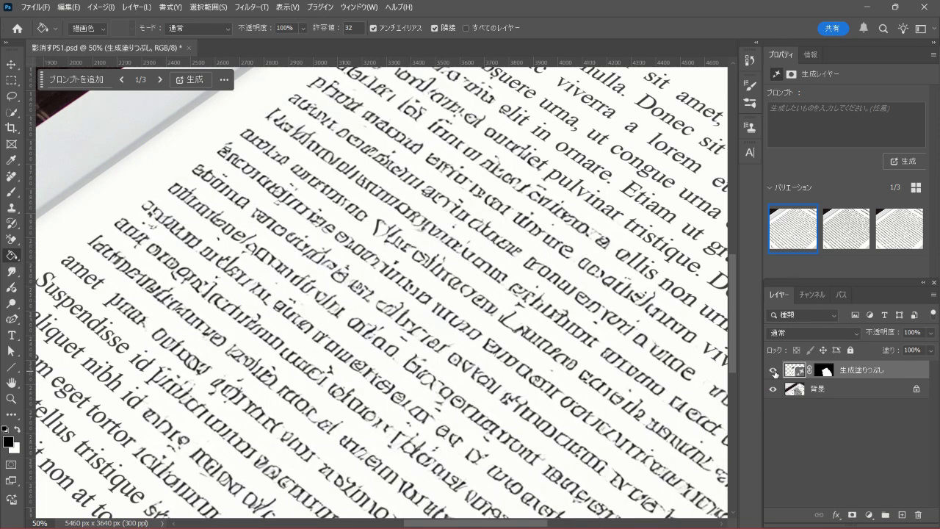
{"action": "left_click", "coordinate": [774, 371]}
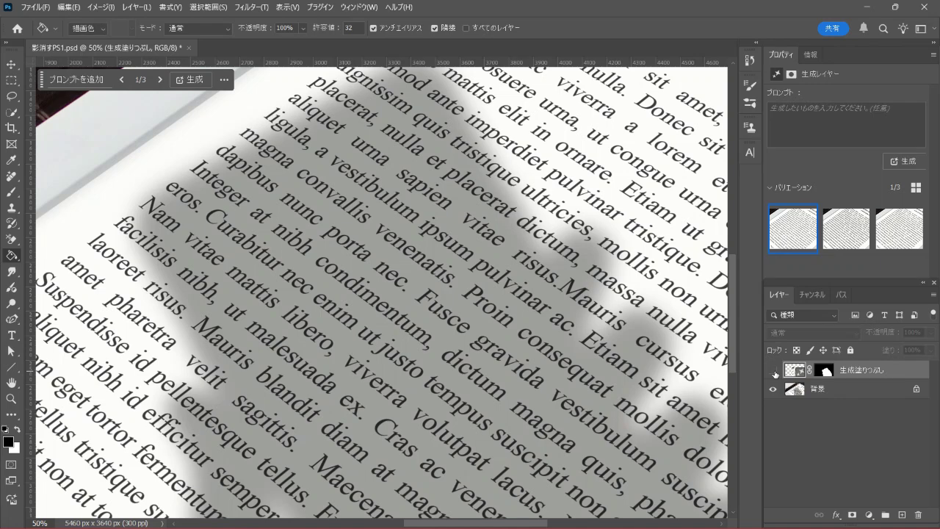
Delete the garbled Generative Fill layer.
{"action": "left_click", "coordinate": [773, 371]}
{"action": "key", "text": "Delete"}
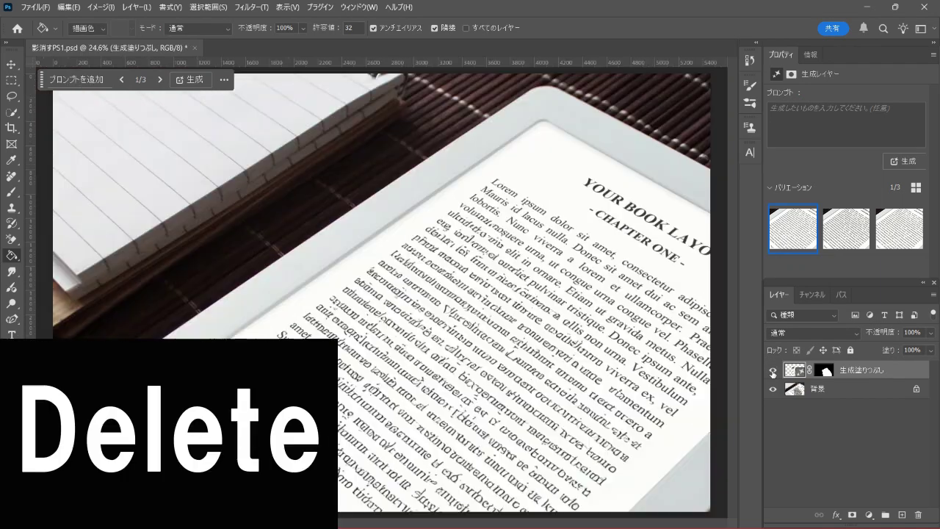
{"action": "left_click_drag", "start_coordinate": [878, 377], "coordinate": [920, 514]}
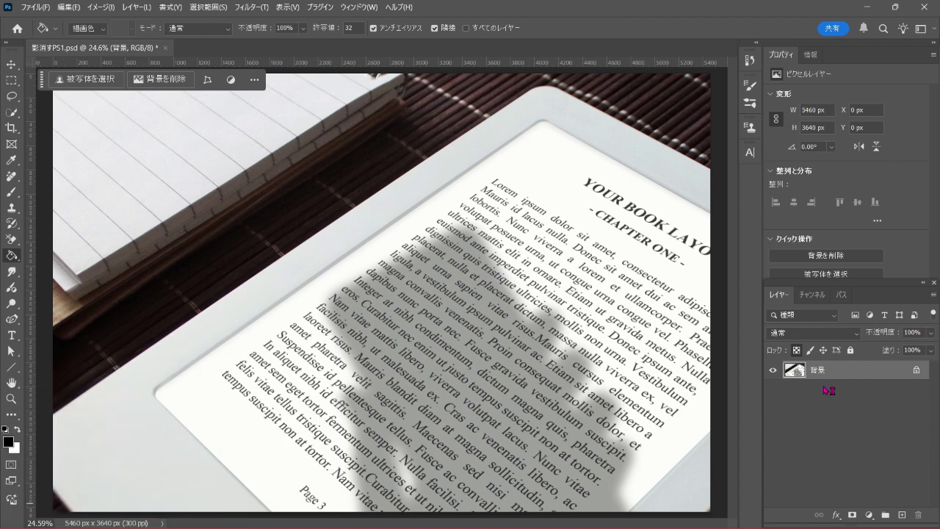
Duplicate the background layer and choose the Dodge tool with a soft round brush.
{"action": "key", "text": "ctrl+j"}
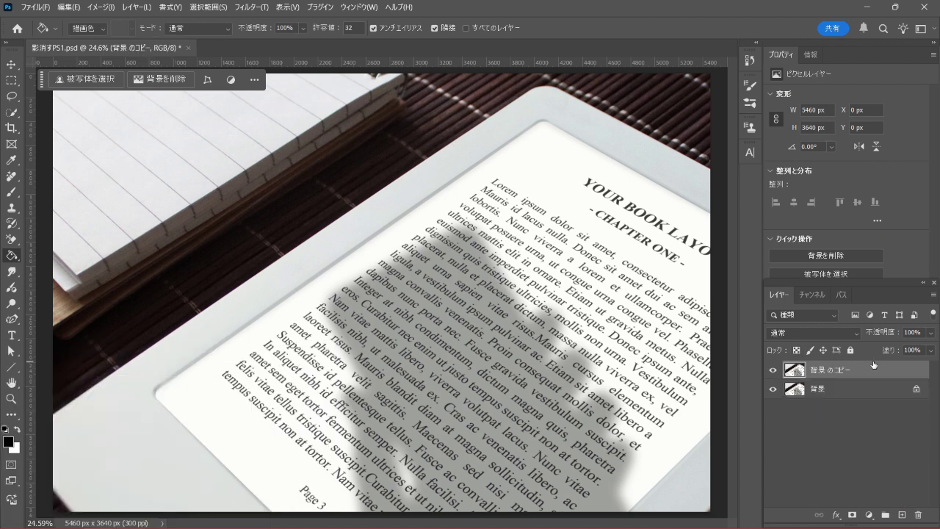
{"action": "left_click", "coordinate": [16, 306]}
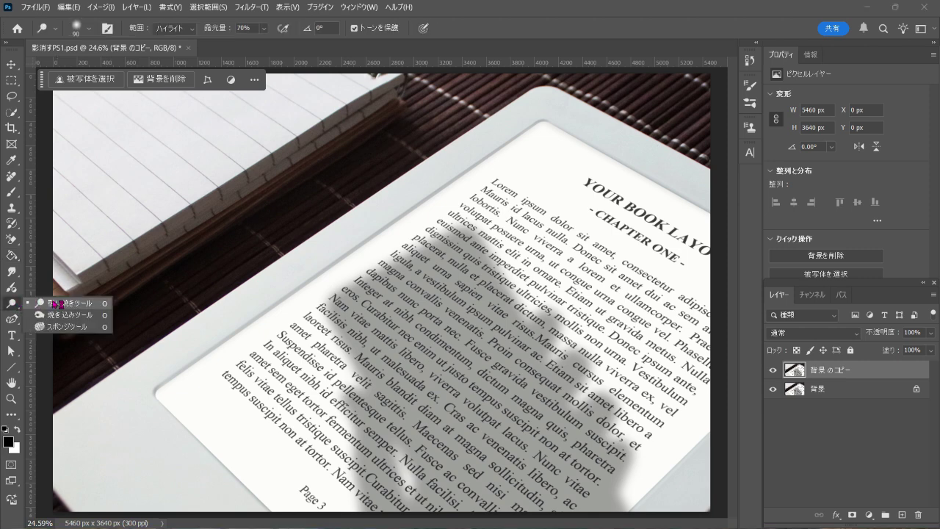
{"action": "left_click", "coordinate": [88, 303]}
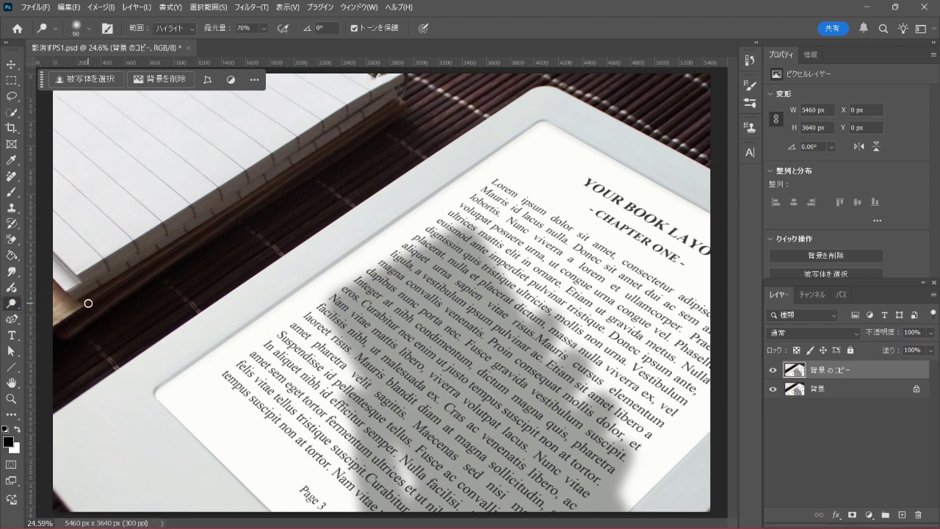
{"action": "left_click", "coordinate": [89, 32]}
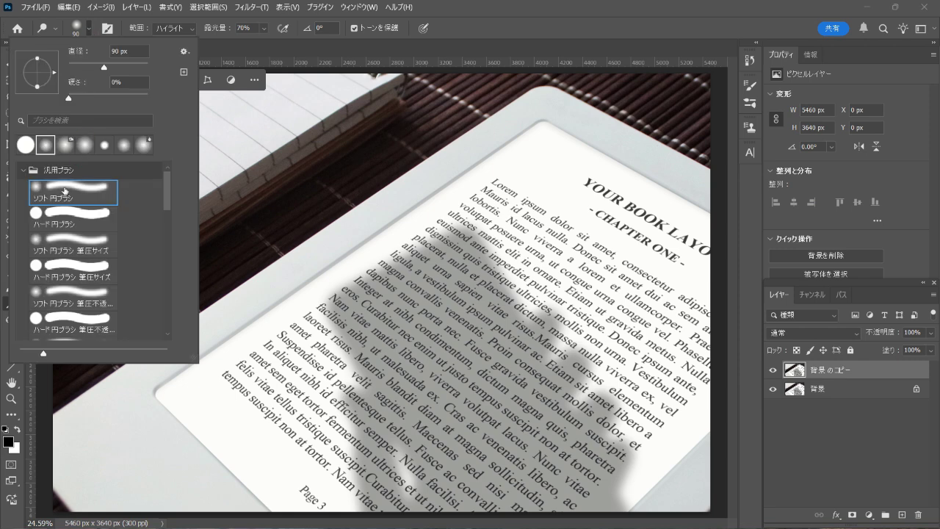
{"action": "left_click", "coordinate": [547, 29]}
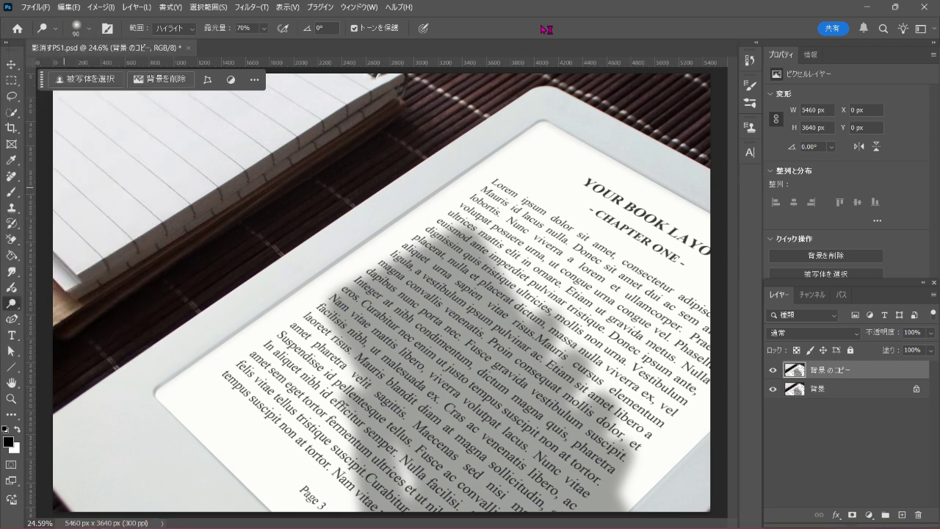
Set the Dodge tool to Highlights range, 70% exposure, and 500 px size.
{"action": "left_click", "coordinate": [194, 30]}
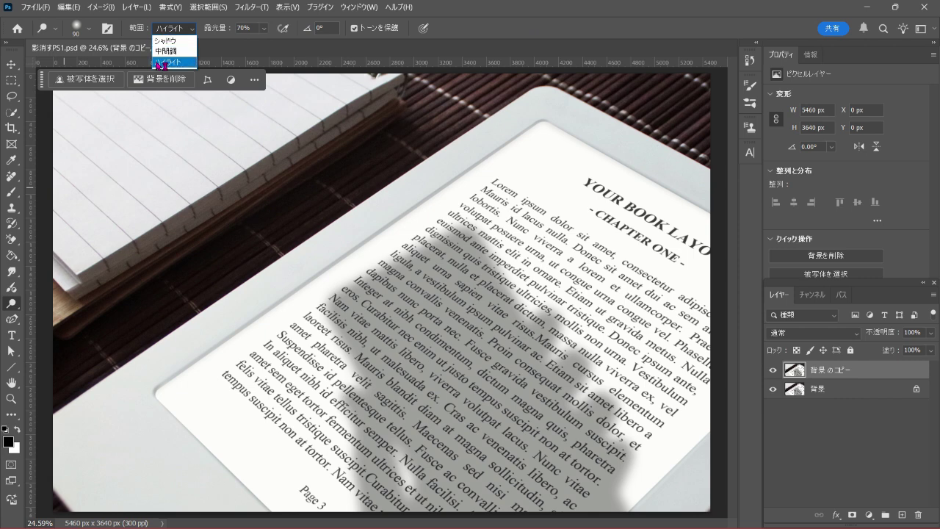
{"action": "left_click", "coordinate": [184, 63]}
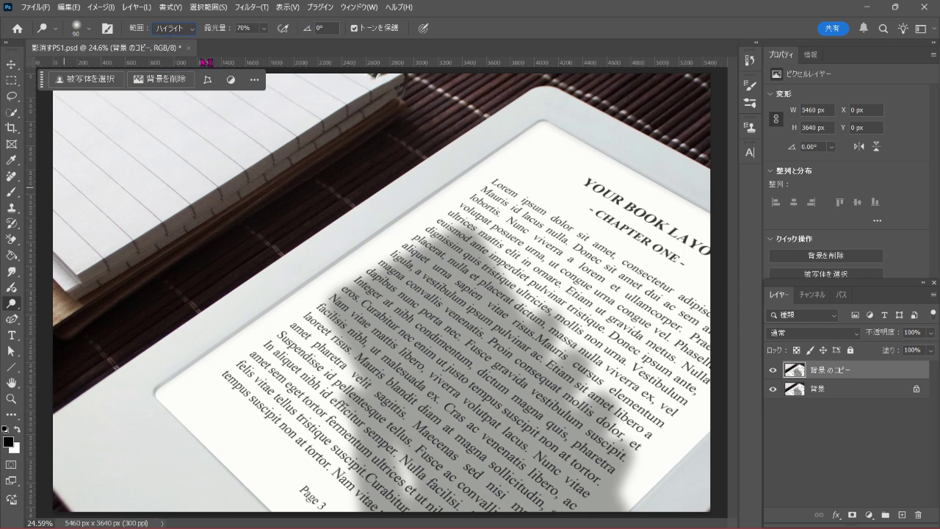
{"action": "left_click", "coordinate": [268, 32]}
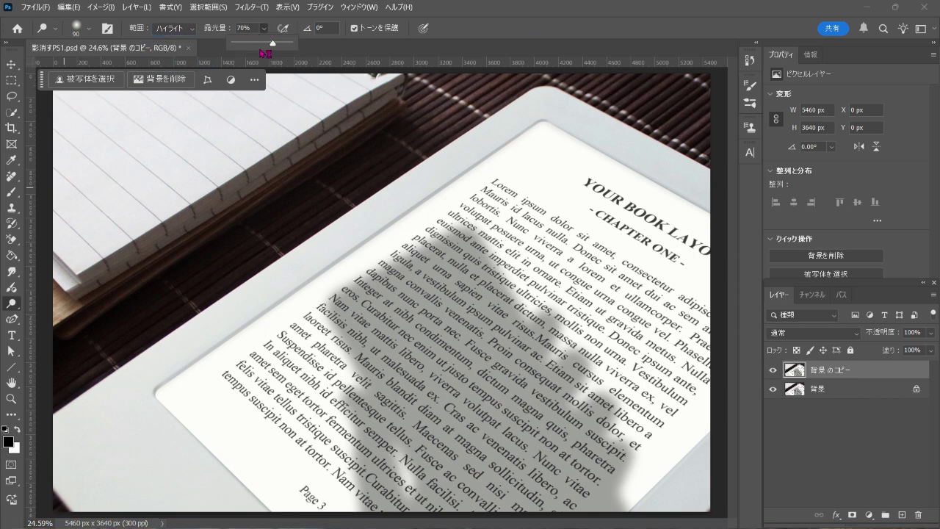
{"action": "left_click", "coordinate": [550, 29]}
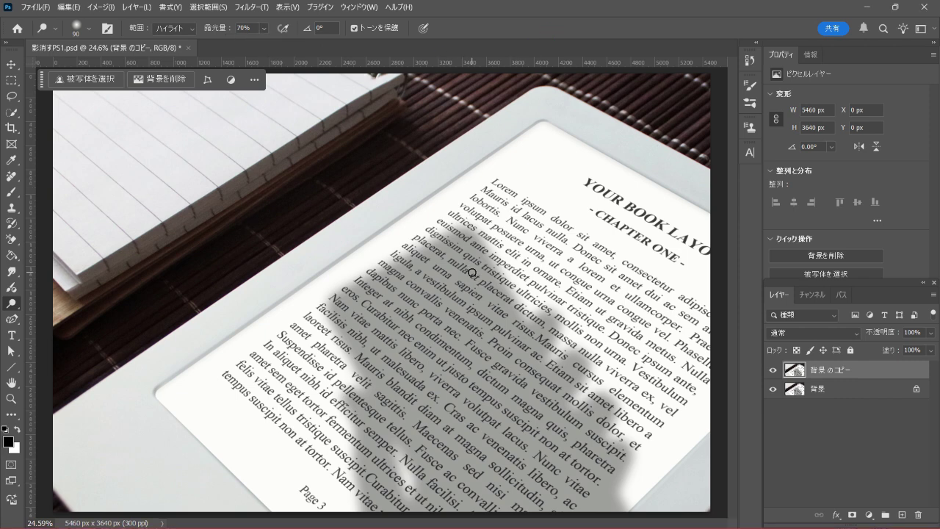
{"action": "key", "text": "bracketright"}
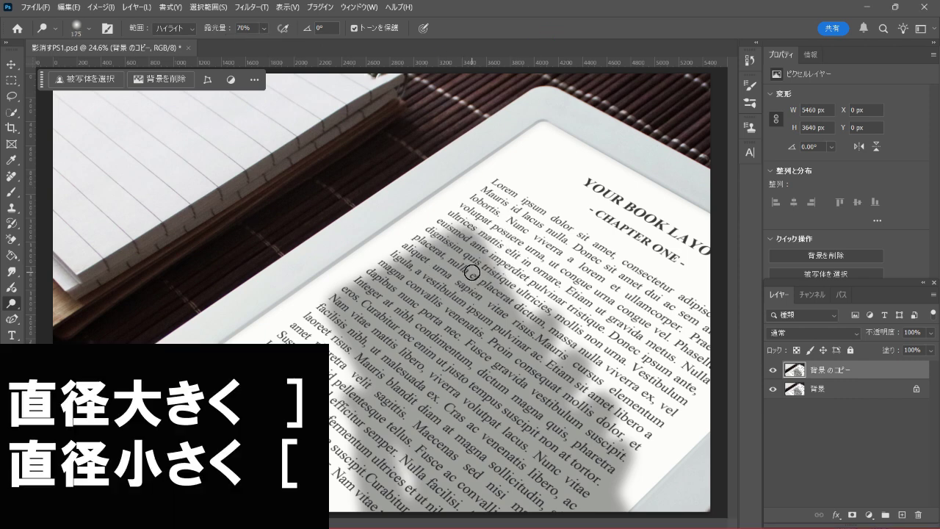
{"action": "key", "text": "bracketright"}
{"action": "key", "text": "bracketright"}
{"action": "key", "text": "bracketright"}
{"action": "key", "text": "bracketright"}
{"action": "key", "text": "bracketright"}
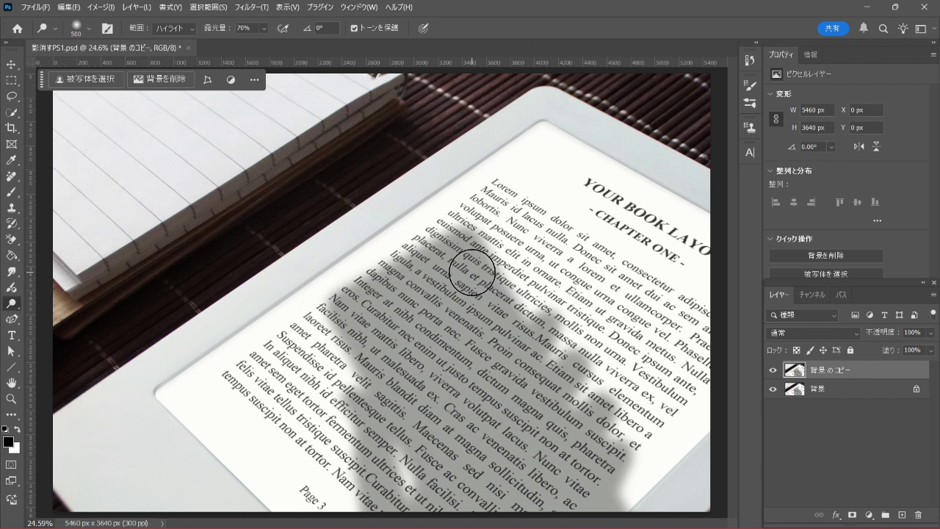
Dodge the upper text lines and the remaining hand shadow on the copy layer.
{"action": "mouse_move", "coordinate": [472, 273]}
{"action": "left_mouse_down"}
{"action": "mouse_move", "coordinate": [419, 326]}
{"action": "mouse_move", "coordinate": [374, 319]}
{"action": "mouse_move", "coordinate": [367, 300]}
{"action": "mouse_move", "coordinate": [342, 319]}
{"action": "mouse_move", "coordinate": [351, 293]}
{"action": "mouse_move", "coordinate": [380, 294]}
{"action": "mouse_move", "coordinate": [421, 252]}
{"action": "mouse_move", "coordinate": [409, 272]}
{"action": "mouse_move", "coordinate": [463, 238]}
{"action": "mouse_move", "coordinate": [404, 295]}
{"action": "mouse_move", "coordinate": [491, 227]}
{"action": "mouse_move", "coordinate": [486, 263]}
{"action": "mouse_move", "coordinate": [392, 311]}
{"action": "mouse_move", "coordinate": [336, 357]}
{"action": "mouse_move", "coordinate": [477, 279]}
{"action": "mouse_move", "coordinate": [499, 315]}
{"action": "mouse_move", "coordinate": [357, 384]}
{"action": "mouse_move", "coordinate": [497, 357]}
{"action": "left_mouse_up"}
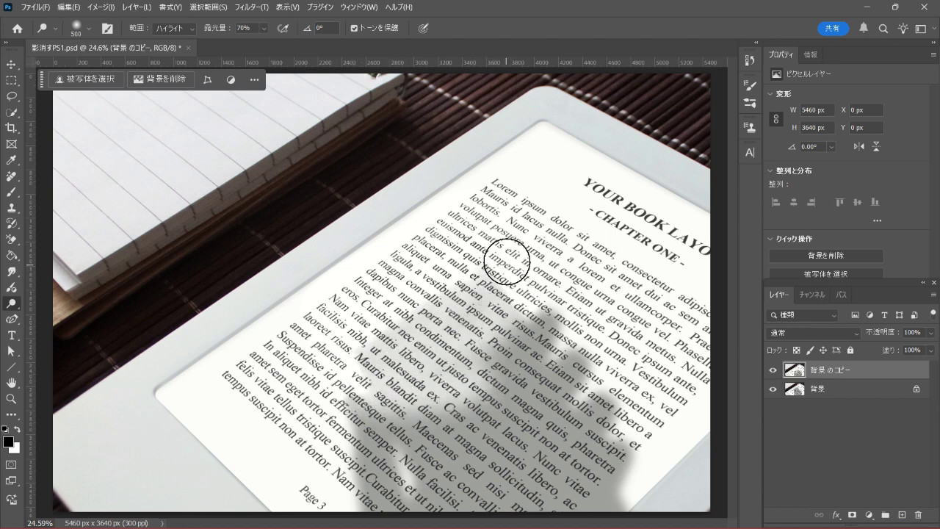
{"action": "mouse_move", "coordinate": [507, 252]}
{"action": "left_mouse_down"}
{"action": "mouse_move", "coordinate": [330, 360]}
{"action": "mouse_move", "coordinate": [514, 279]}
{"action": "mouse_move", "coordinate": [415, 365]}
{"action": "mouse_move", "coordinate": [434, 372]}
{"action": "mouse_move", "coordinate": [560, 309]}
{"action": "mouse_move", "coordinate": [455, 390]}
{"action": "mouse_move", "coordinate": [549, 335]}
{"action": "mouse_move", "coordinate": [363, 434]}
{"action": "mouse_move", "coordinate": [524, 345]}
{"action": "mouse_move", "coordinate": [522, 392]}
{"action": "mouse_move", "coordinate": [550, 409]}
{"action": "mouse_move", "coordinate": [577, 315]}
{"action": "mouse_move", "coordinate": [570, 284]}
{"action": "mouse_move", "coordinate": [479, 387]}
{"action": "mouse_move", "coordinate": [357, 436]}
{"action": "mouse_move", "coordinate": [541, 416]}
{"action": "mouse_move", "coordinate": [615, 326]}
{"action": "mouse_move", "coordinate": [378, 494]}
{"action": "mouse_move", "coordinate": [409, 441]}
{"action": "mouse_move", "coordinate": [373, 482]}
{"action": "mouse_move", "coordinate": [498, 459]}
{"action": "mouse_move", "coordinate": [602, 407]}
{"action": "mouse_move", "coordinate": [586, 444]}
{"action": "mouse_move", "coordinate": [616, 434]}
{"action": "mouse_move", "coordinate": [441, 495]}
{"action": "mouse_move", "coordinate": [592, 436]}
{"action": "mouse_move", "coordinate": [540, 488]}
{"action": "mouse_move", "coordinate": [610, 448]}
{"action": "mouse_move", "coordinate": [554, 506]}
{"action": "mouse_move", "coordinate": [556, 489]}
{"action": "mouse_move", "coordinate": [609, 450]}
{"action": "mouse_move", "coordinate": [587, 495]}
{"action": "mouse_move", "coordinate": [609, 462]}
{"action": "mouse_move", "coordinate": [594, 489]}
{"action": "mouse_move", "coordinate": [607, 478]}
{"action": "mouse_move", "coordinate": [611, 489]}
{"action": "mouse_move", "coordinate": [598, 501]}
{"action": "mouse_move", "coordinate": [592, 476]}
{"action": "mouse_move", "coordinate": [607, 378]}
{"action": "mouse_move", "coordinate": [537, 448]}
{"action": "mouse_move", "coordinate": [602, 359]}
{"action": "mouse_move", "coordinate": [551, 353]}
{"action": "mouse_move", "coordinate": [588, 319]}
{"action": "mouse_move", "coordinate": [578, 413]}
{"action": "mouse_move", "coordinate": [579, 381]}
{"action": "mouse_move", "coordinate": [465, 476]}
{"action": "mouse_move", "coordinate": [439, 378]}
{"action": "mouse_move", "coordinate": [438, 429]}
{"action": "mouse_move", "coordinate": [539, 487]}
{"action": "mouse_move", "coordinate": [374, 478]}
{"action": "mouse_move", "coordinate": [438, 464]}
{"action": "left_mouse_up"}
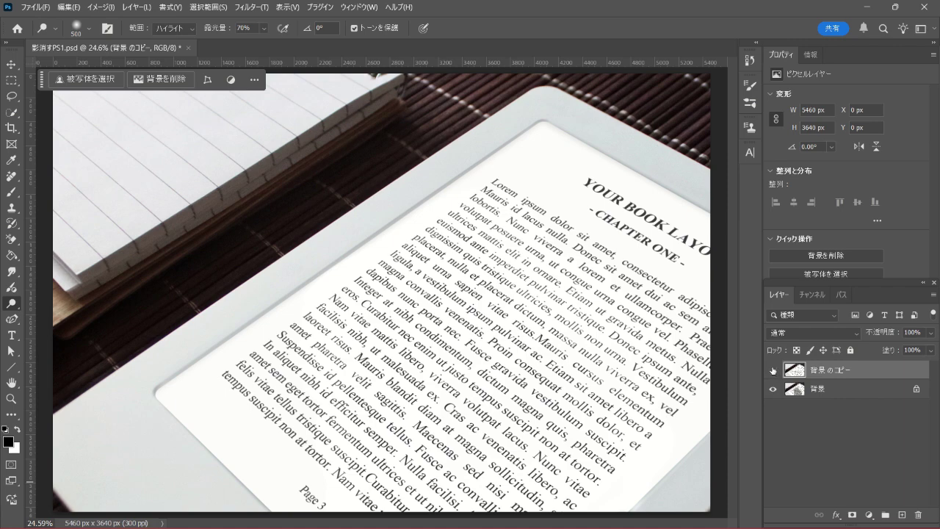
{"action": "left_click", "coordinate": [773, 370]}
{"action": "left_click", "coordinate": [773, 370]}
{"action": "key", "text": "ctrl+plus"}
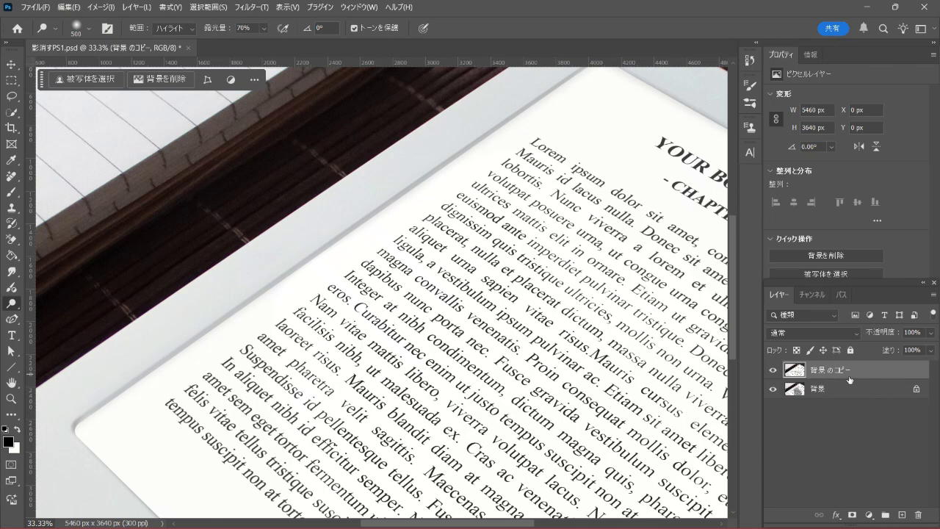
{"action": "left_click_drag", "start_coordinate": [598, 423], "coordinate": [482, 314]}
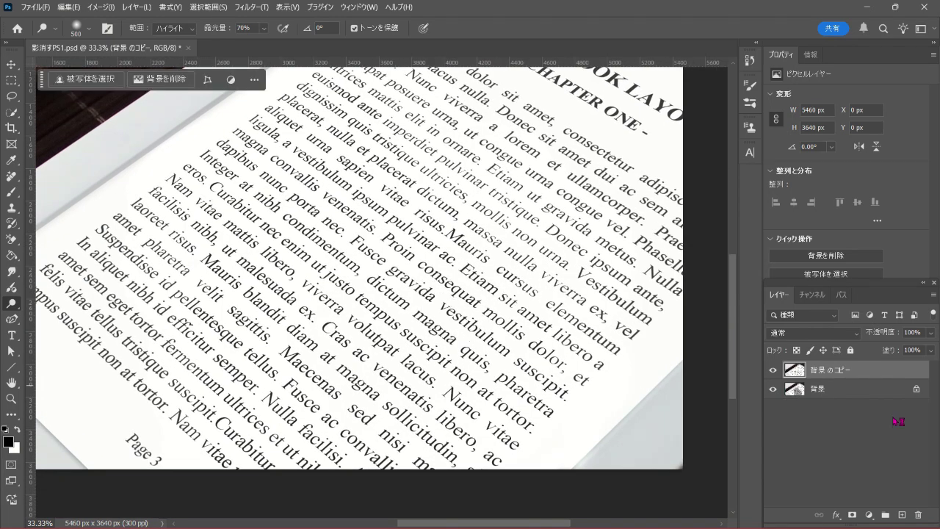
{"action": "left_click", "coordinate": [774, 370]}
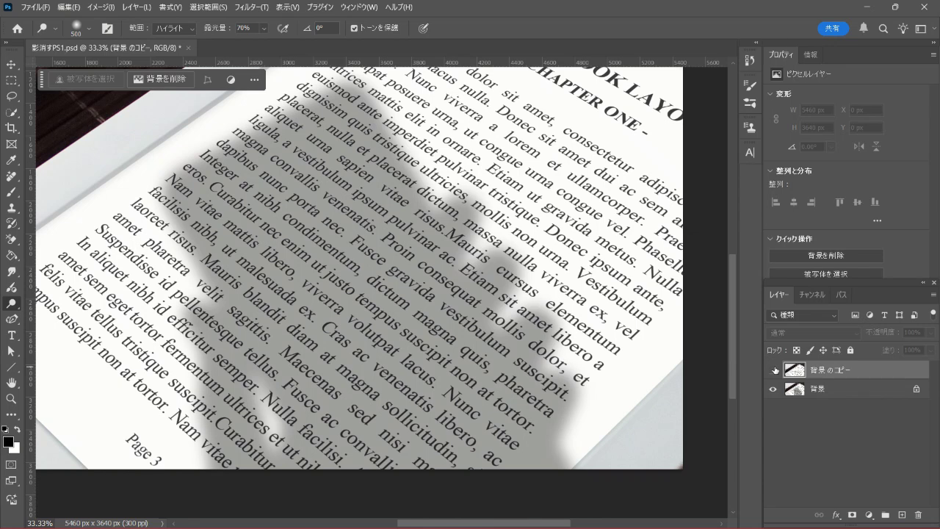
{"action": "left_click", "coordinate": [774, 369]}
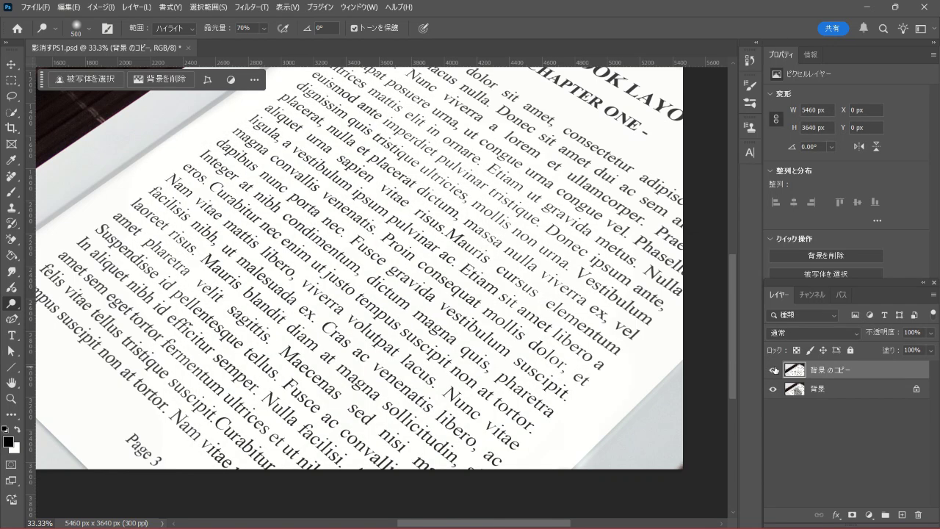
{"action": "left_click", "coordinate": [774, 370]}
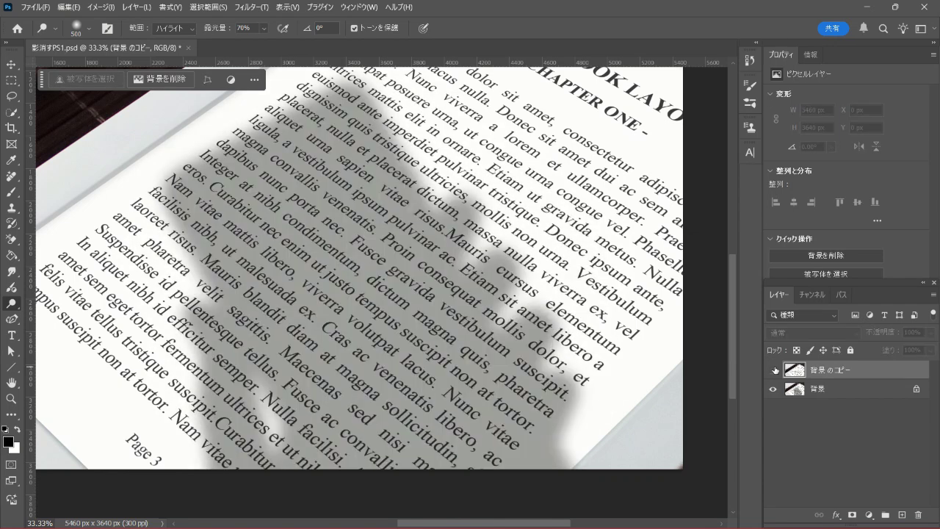
{"action": "left_click", "coordinate": [774, 370]}
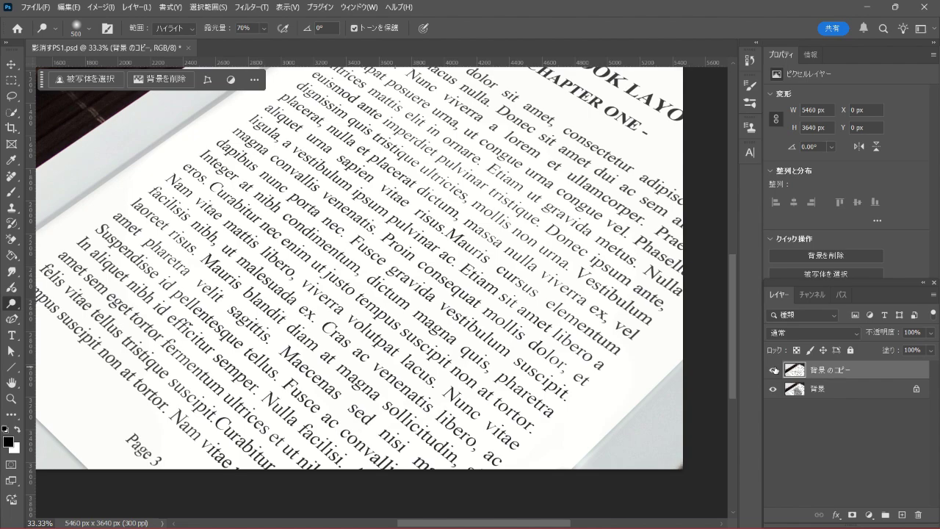